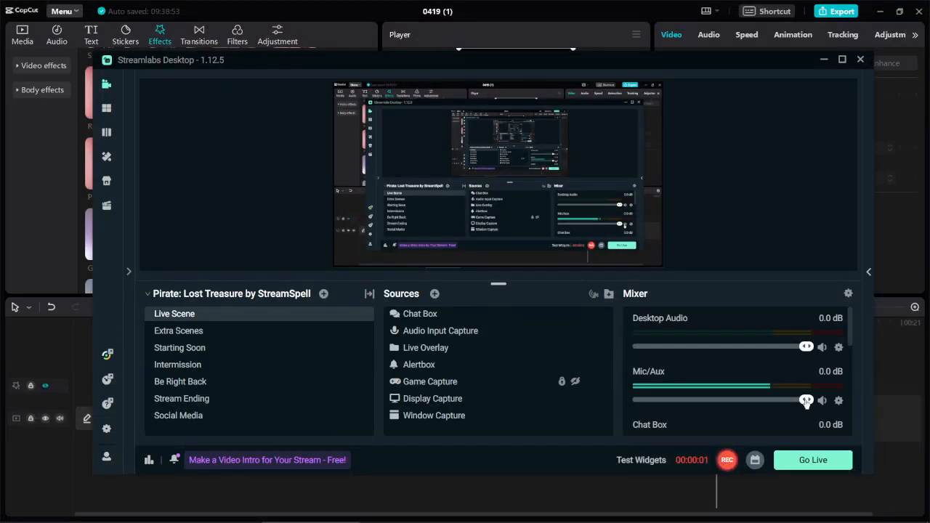
- Lower the Mic/Aux volume to about -28.5 dB and minimize the Streamlabs window
left_click_drag(807, 400, 719, 400)
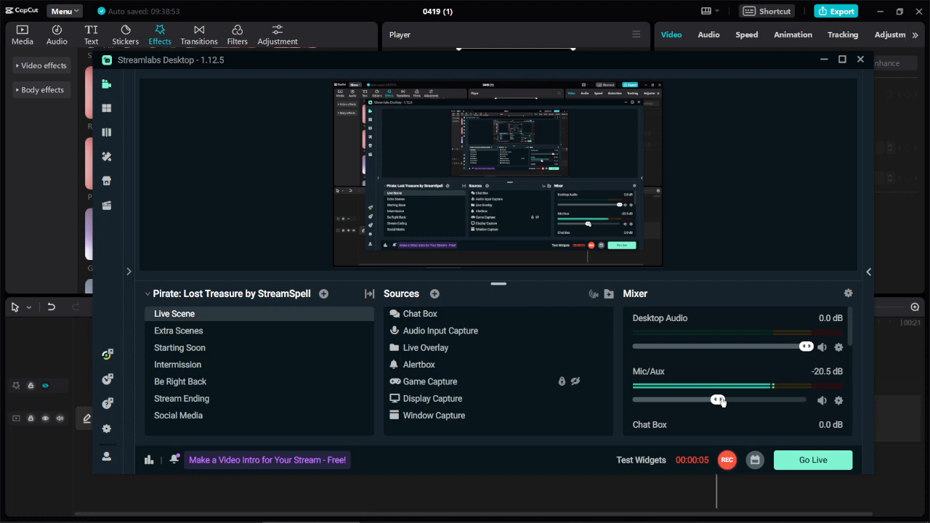
mouse_move(719, 401)
left_mouse_down()
mouse_move(670, 401)
mouse_move(690, 400)
left_mouse_up()
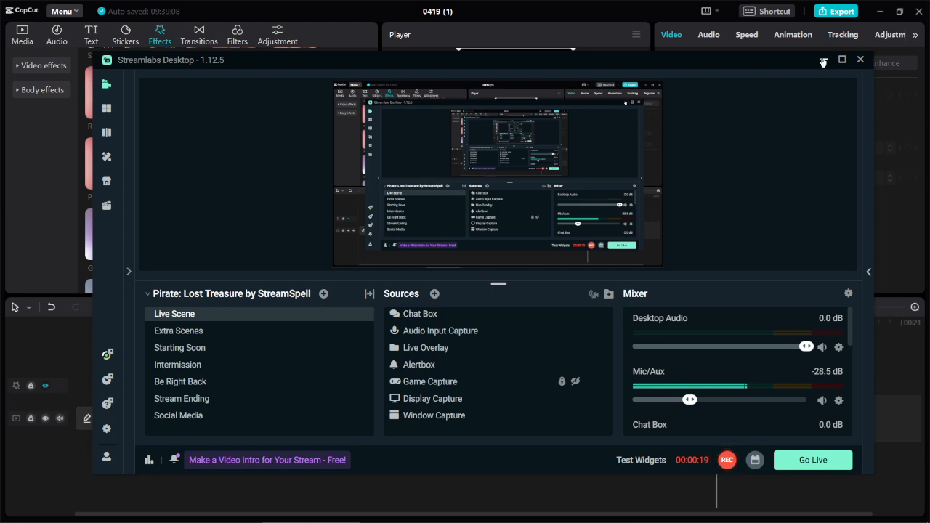
left_click(823, 62)
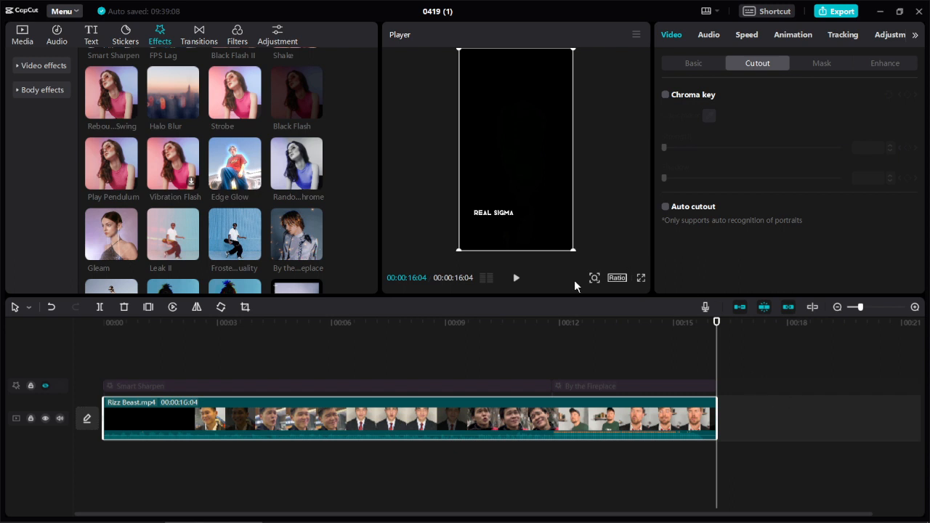
left_click(103, 379)
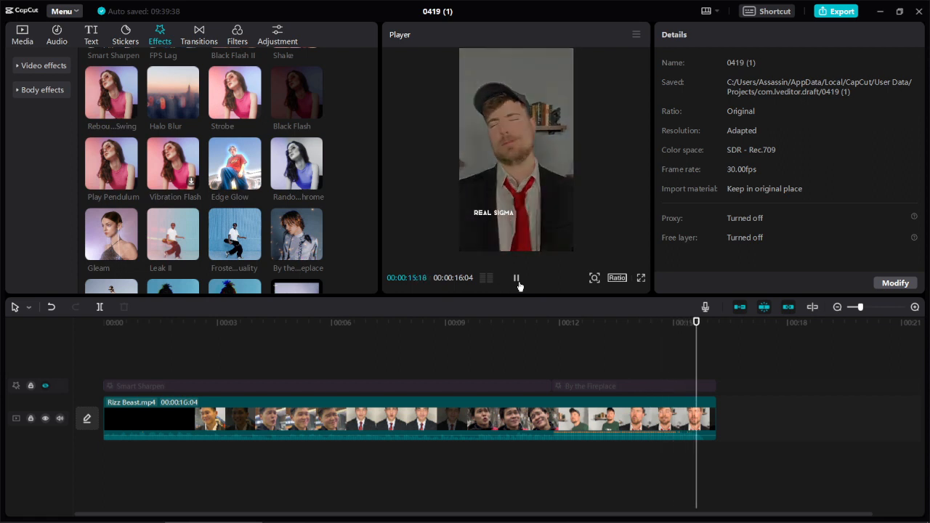
left_click(517, 278)
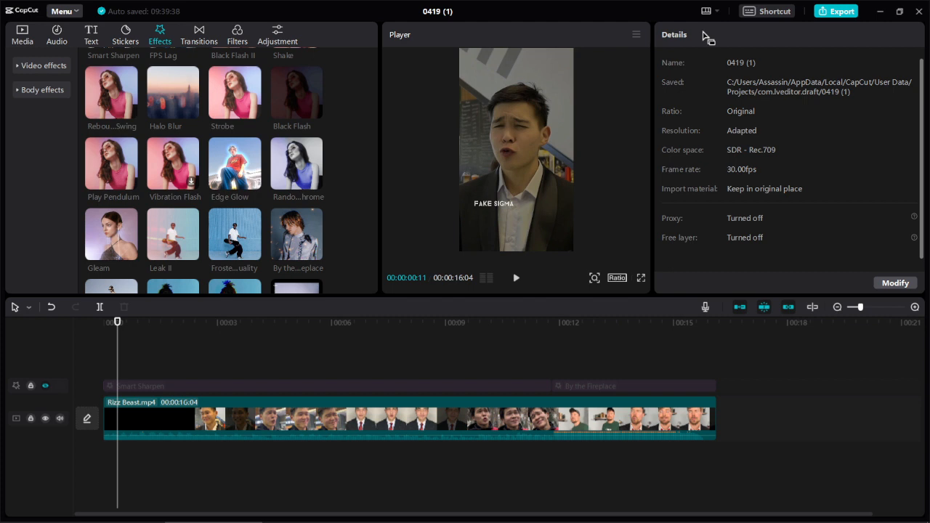
- Apply Auto cutout to the Rizz Beast clip and play it from 0:00 to review the black background
left_click(541, 425)
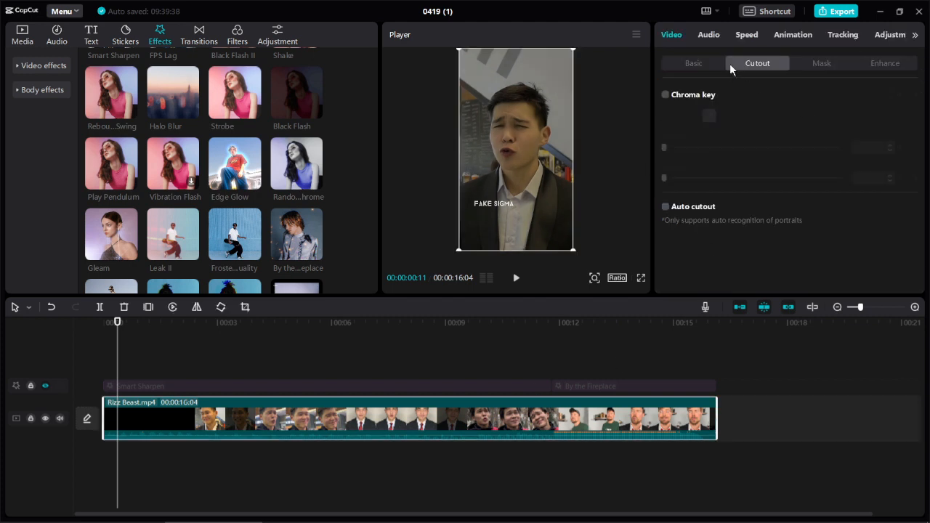
left_click(667, 209)
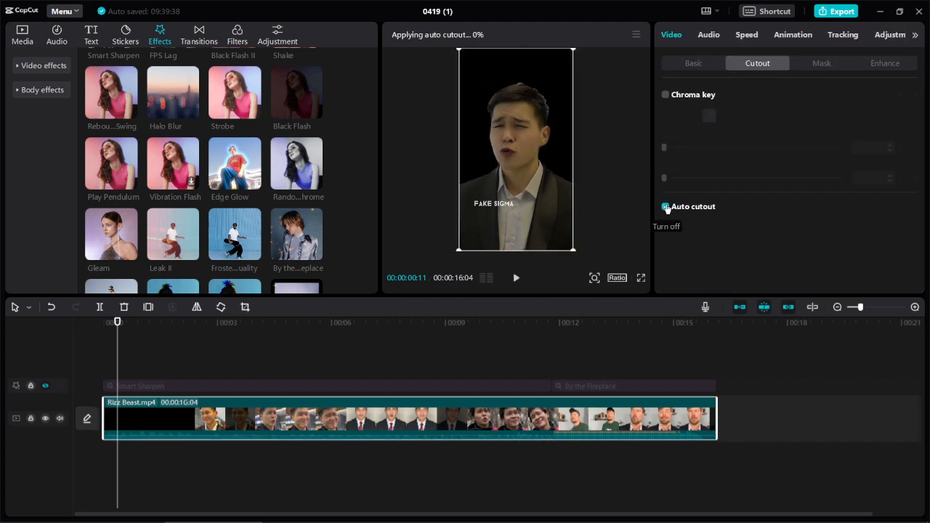
left_click(104, 371)
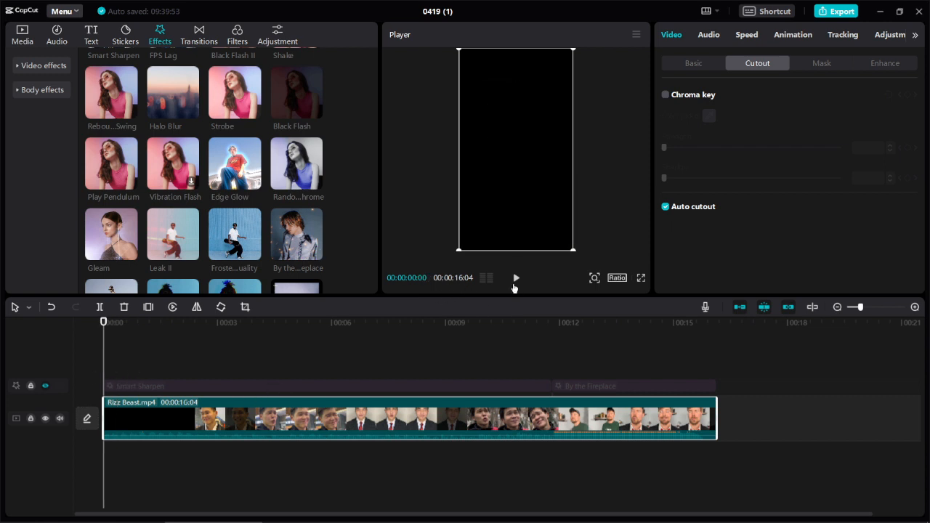
left_click(517, 278)
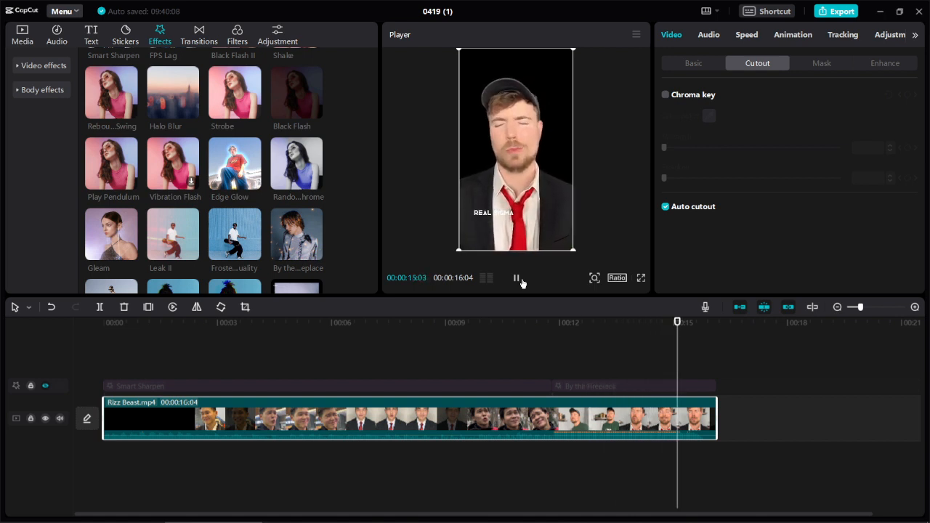
left_click(518, 279)
- Show face enhancement settings, unhide the Smart Sharpen and By the Fireplace effects, and return to the first frame
left_click(815, 67)
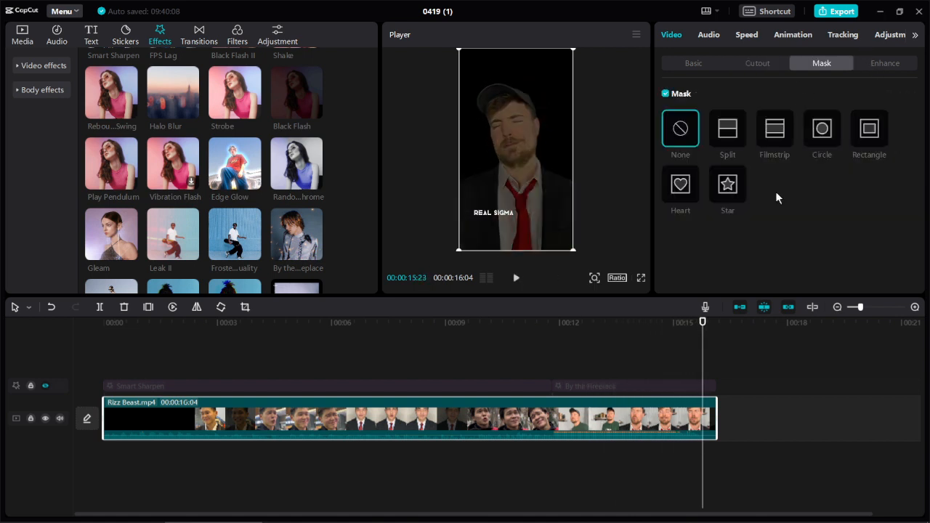
left_click(889, 67)
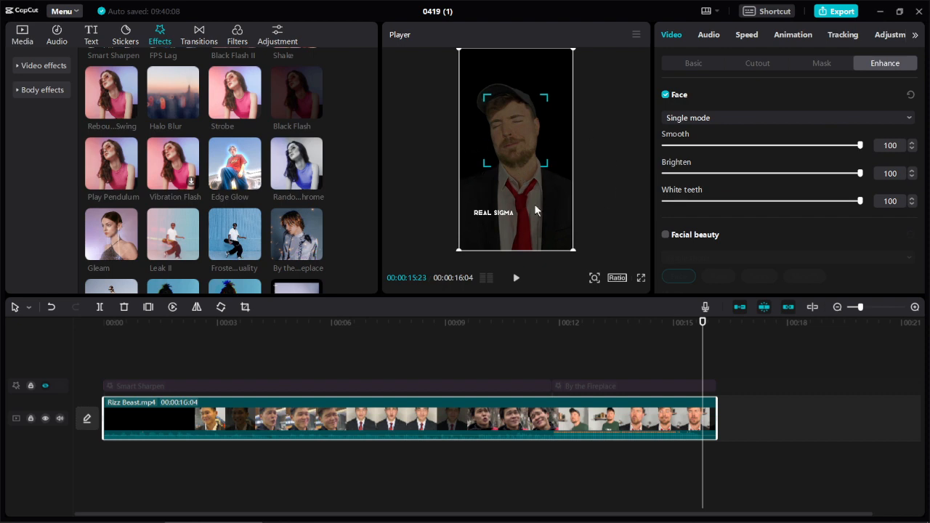
left_click(45, 386)
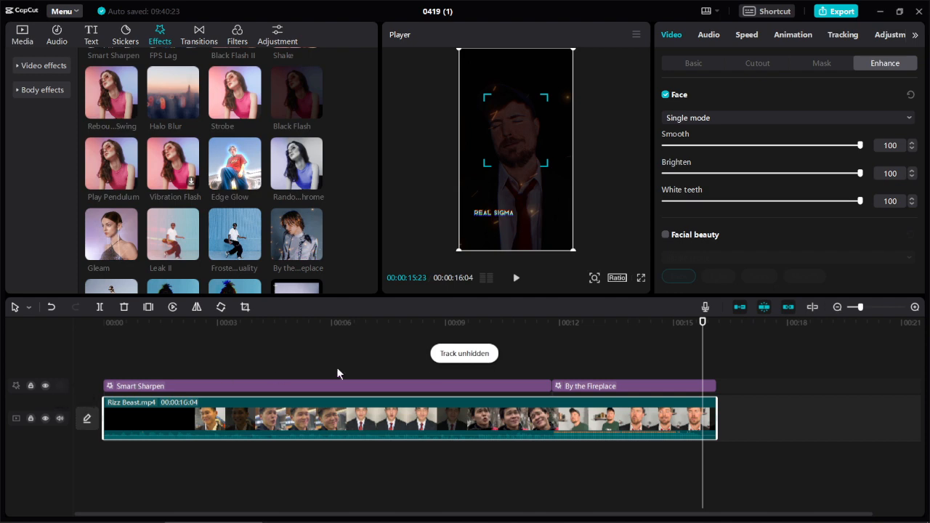
left_click_drag(701, 327, 107, 356)
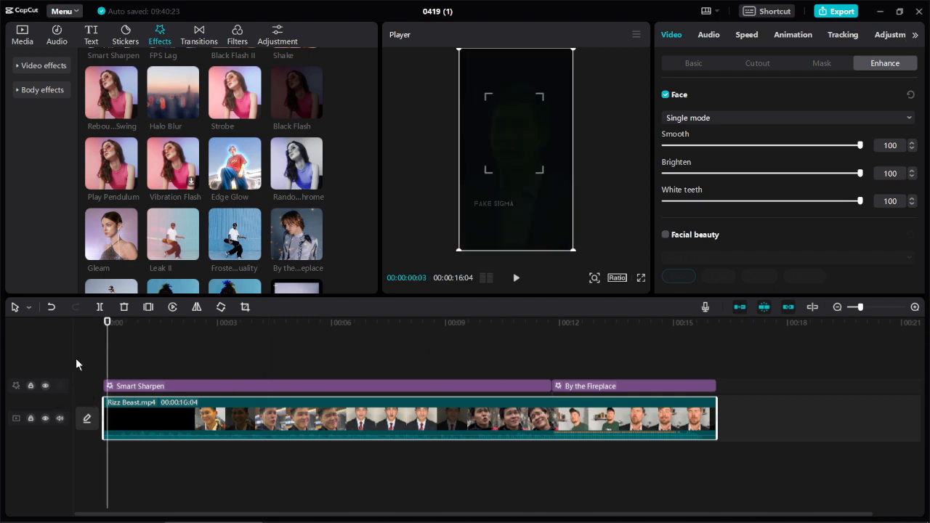
left_click_drag(108, 337, 103, 338)
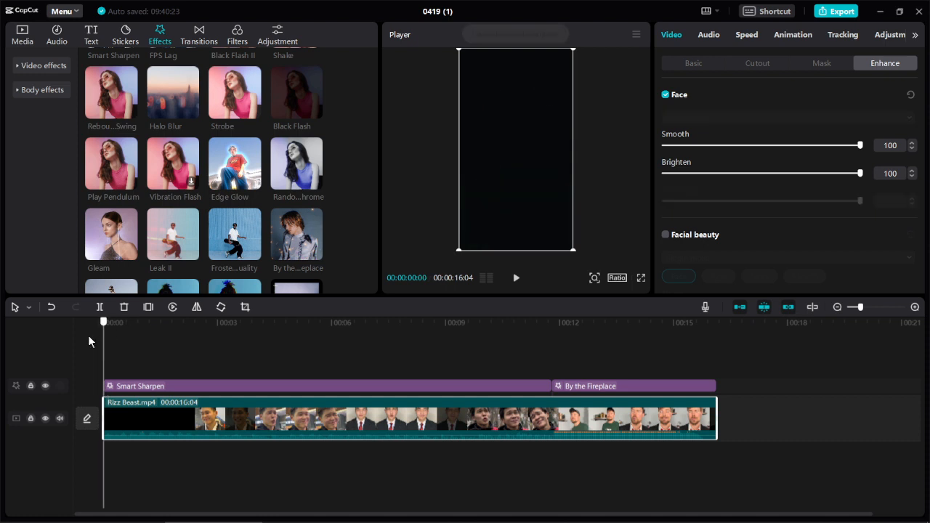
left_click(516, 277)
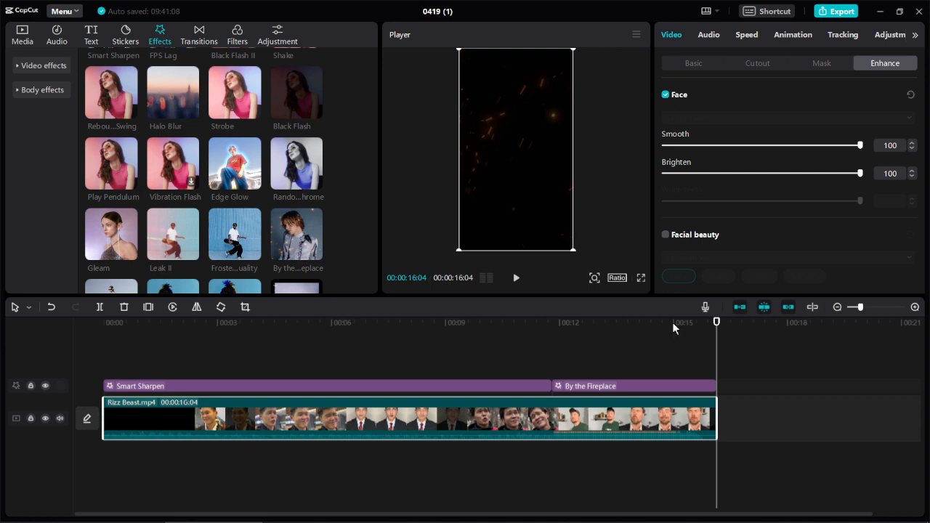
scroll(713, 261, "down", 2)
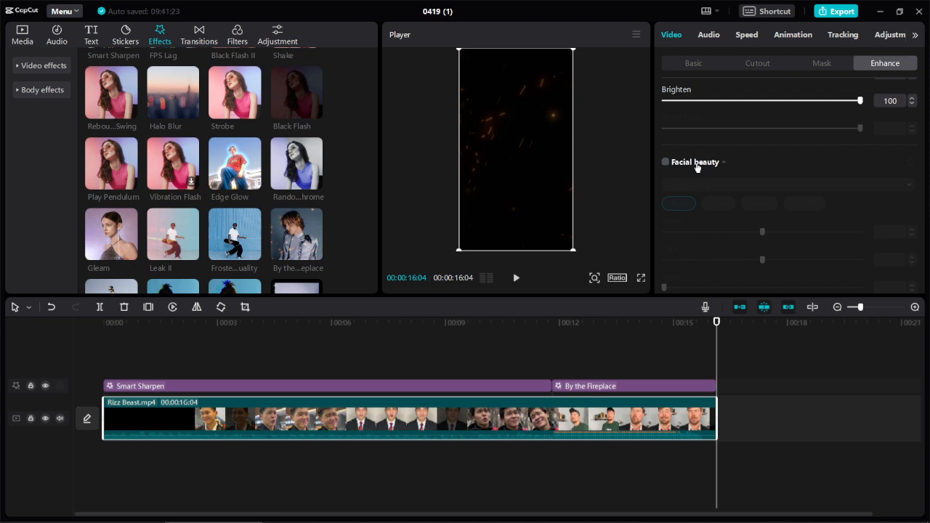
scroll(720, 256, "down", 3)
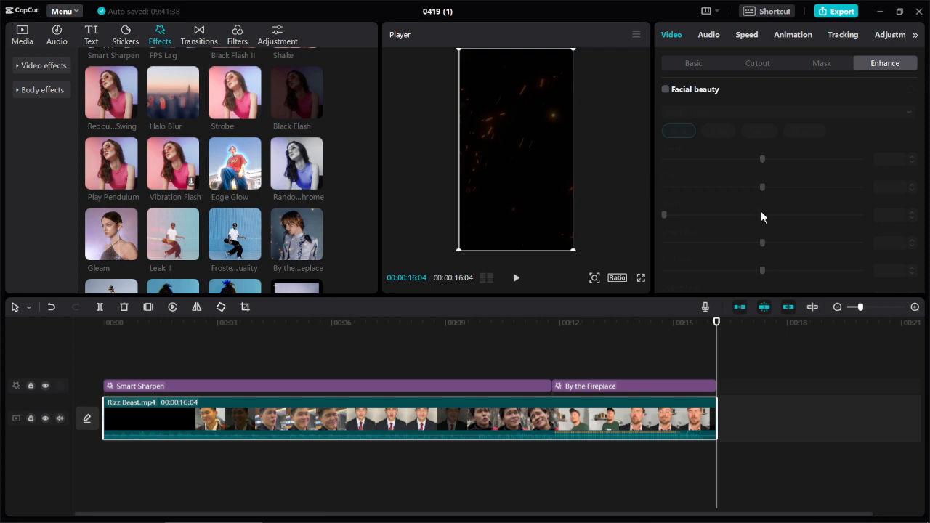
mouse_move(334, 520)
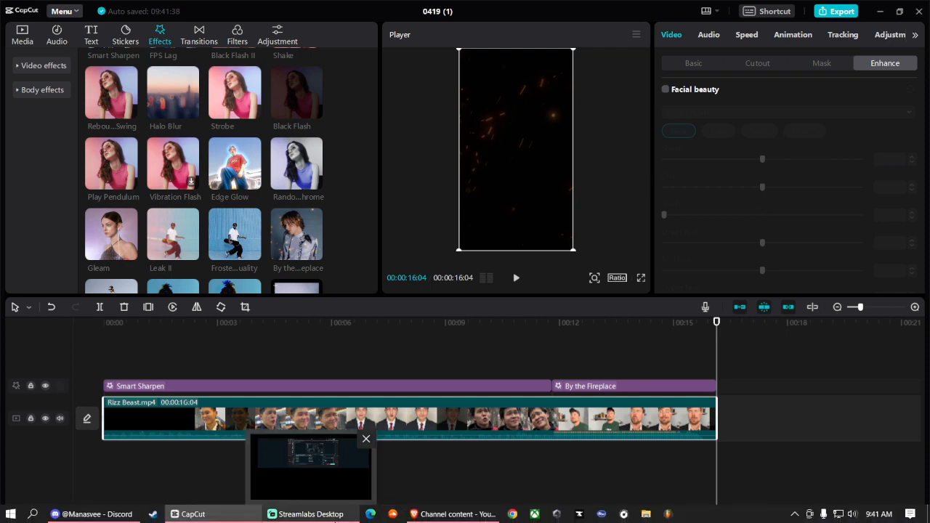
- Bring the Streamlabs Desktop window back in front of CapCut from the taskbar
left_click(311, 514)
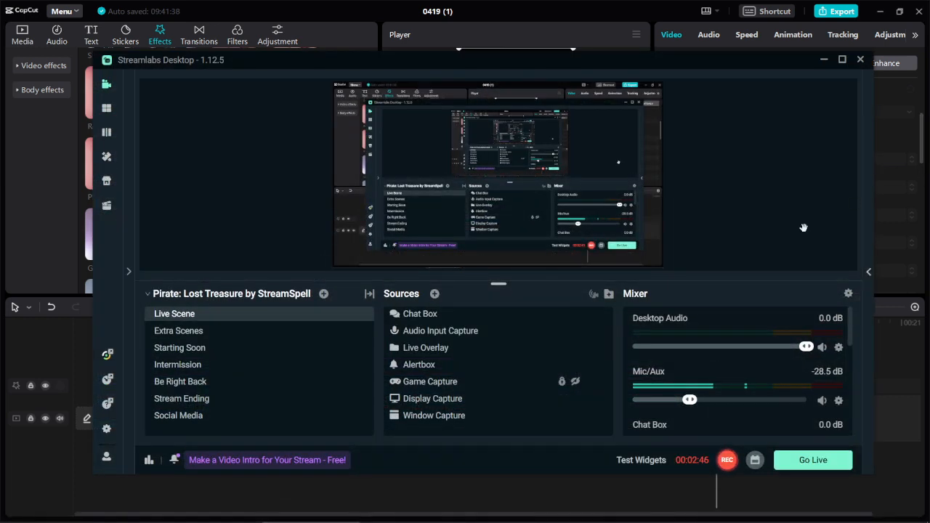